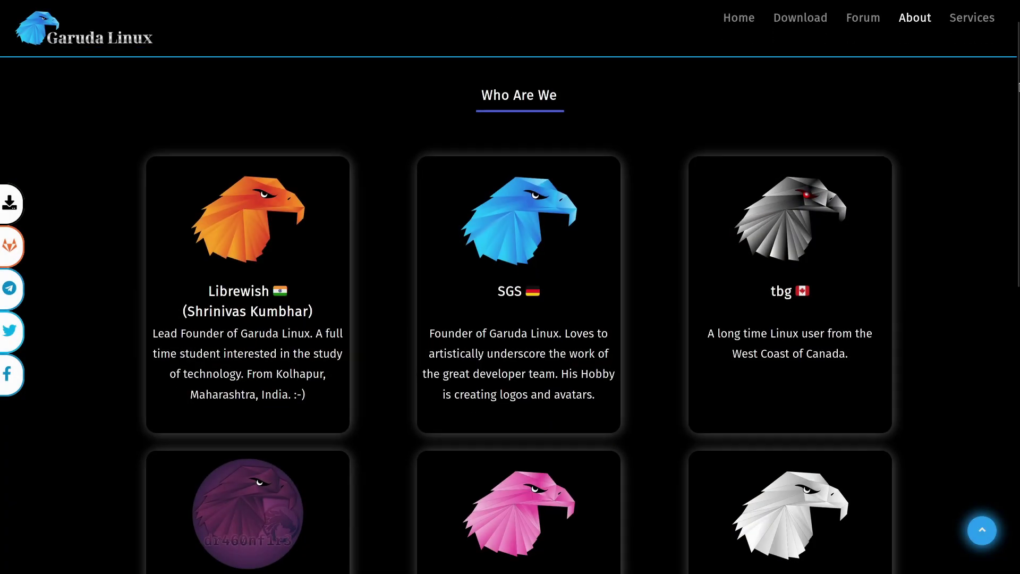
Step: Drag the homepage scrollbar down until the About section's maintainer cards are visible
{"action": "left_click_drag", "start_coordinate": [1018, 86], "coordinate": [999, 296]}
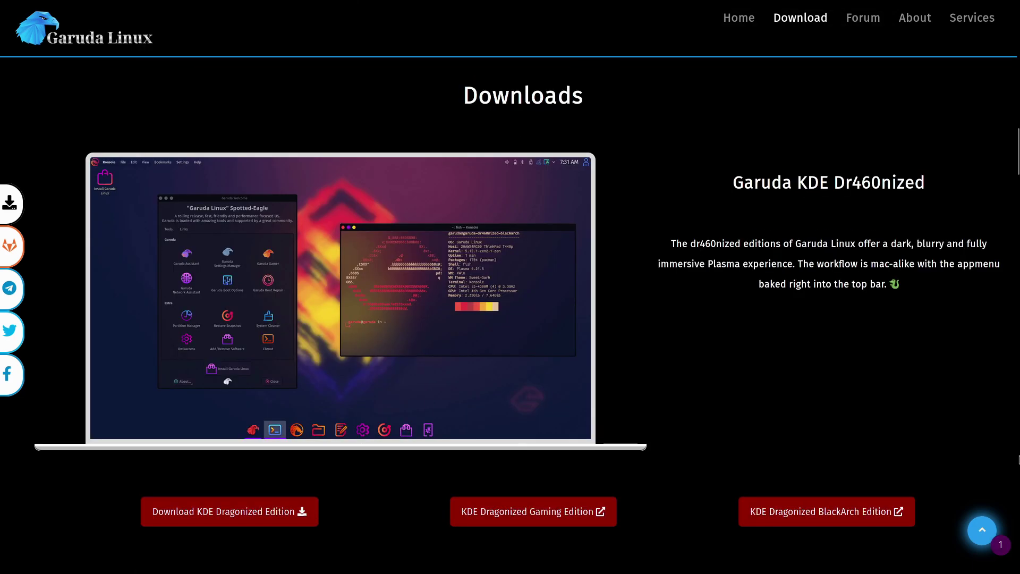
Step: Scroll past the KDE, GNOME, Wayfire, BSPWM, i3WM and Sway editions to Barebones
{"action": "scroll", "coordinate": [1019, 460], "scroll_direction": "down", "scroll_amount": 15}
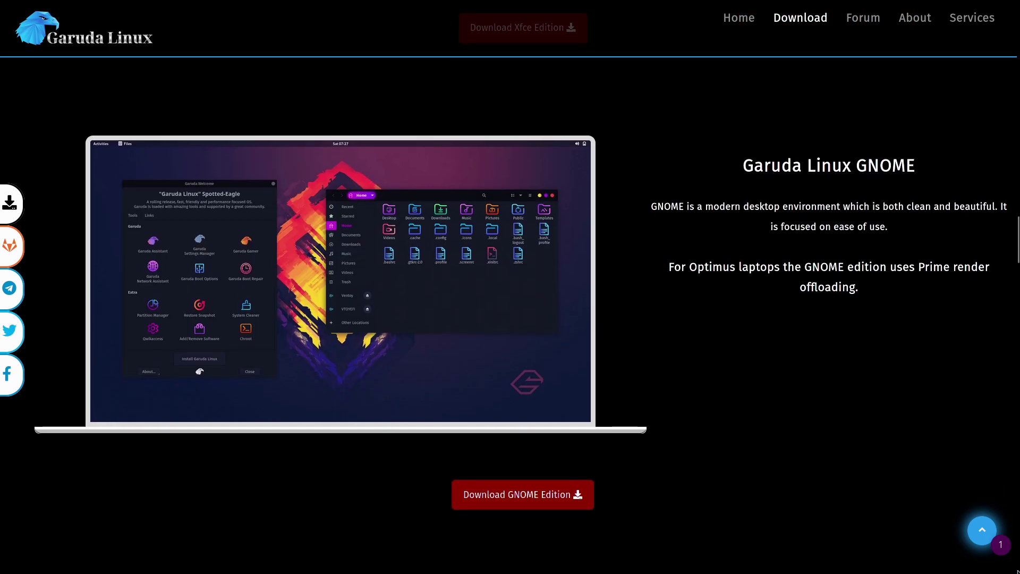
{"action": "scroll", "coordinate": [1017, 571], "scroll_direction": "down", "scroll_amount": 8}
{"action": "scroll", "coordinate": [1017, 571], "scroll_direction": "down", "scroll_amount": 8}
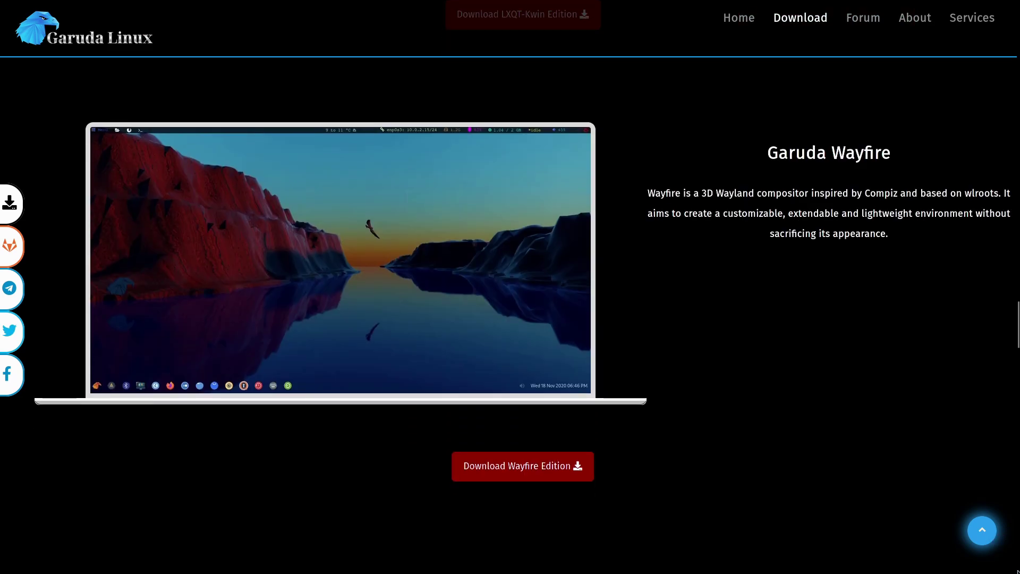
{"action": "scroll", "coordinate": [1017, 571], "scroll_direction": "down", "scroll_amount": 16}
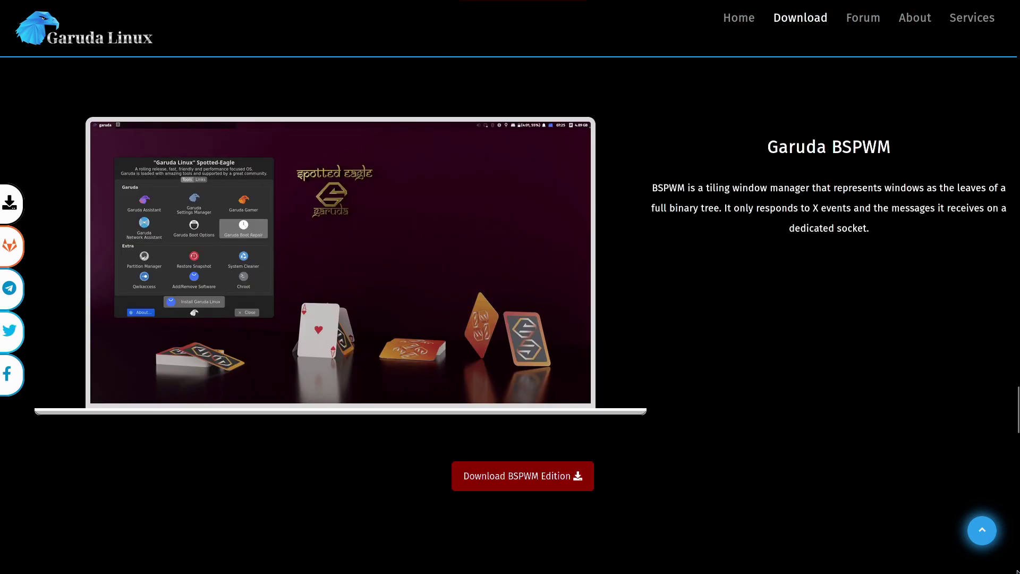
{"action": "scroll", "coordinate": [1017, 571], "scroll_direction": "down", "scroll_amount": 8}
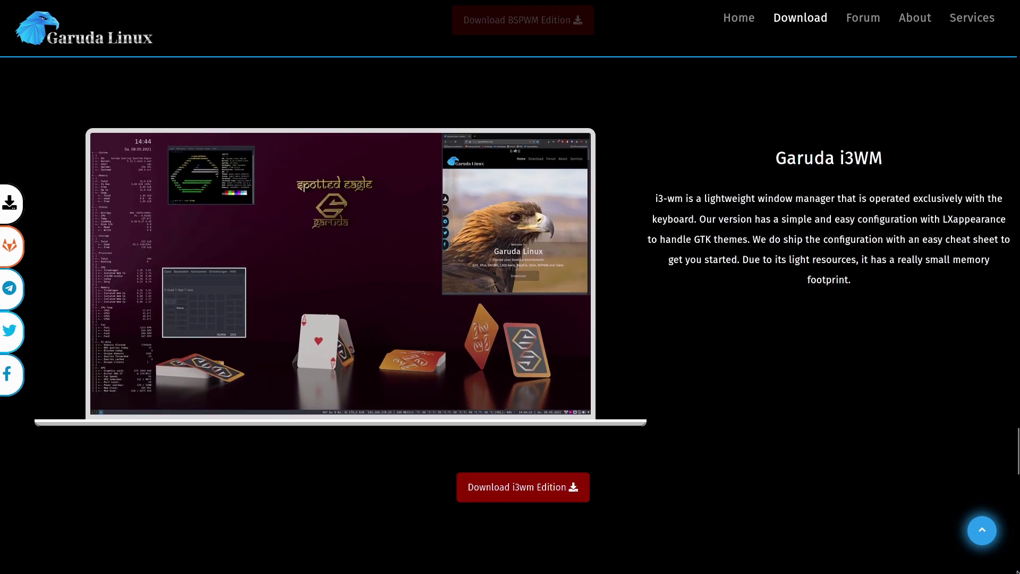
{"action": "scroll", "coordinate": [1017, 571], "scroll_direction": "down", "scroll_amount": 8}
{"action": "scroll", "coordinate": [1016, 571], "scroll_direction": "down", "scroll_amount": 8}
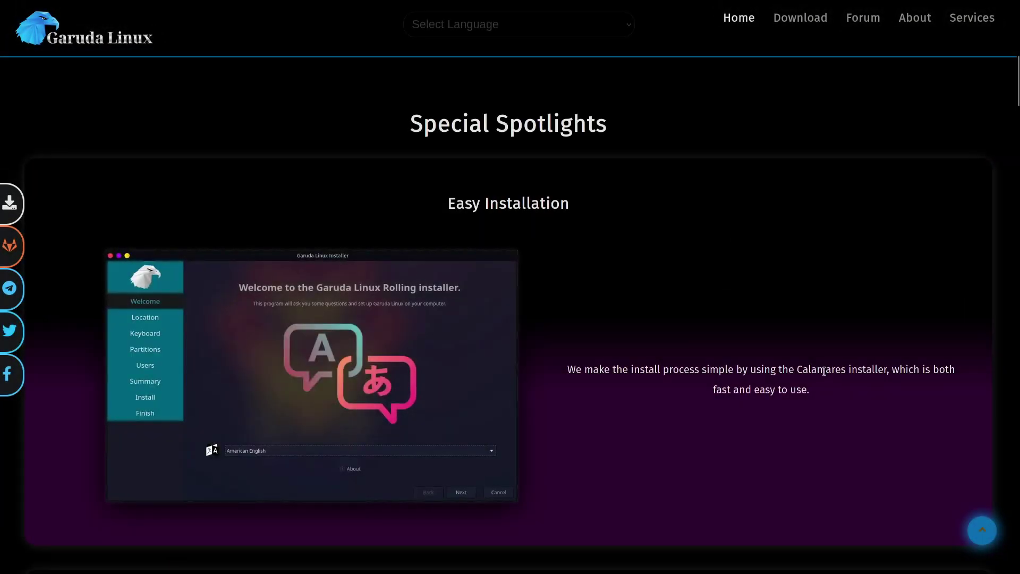
{"action": "double_click", "coordinate": [822, 369]}
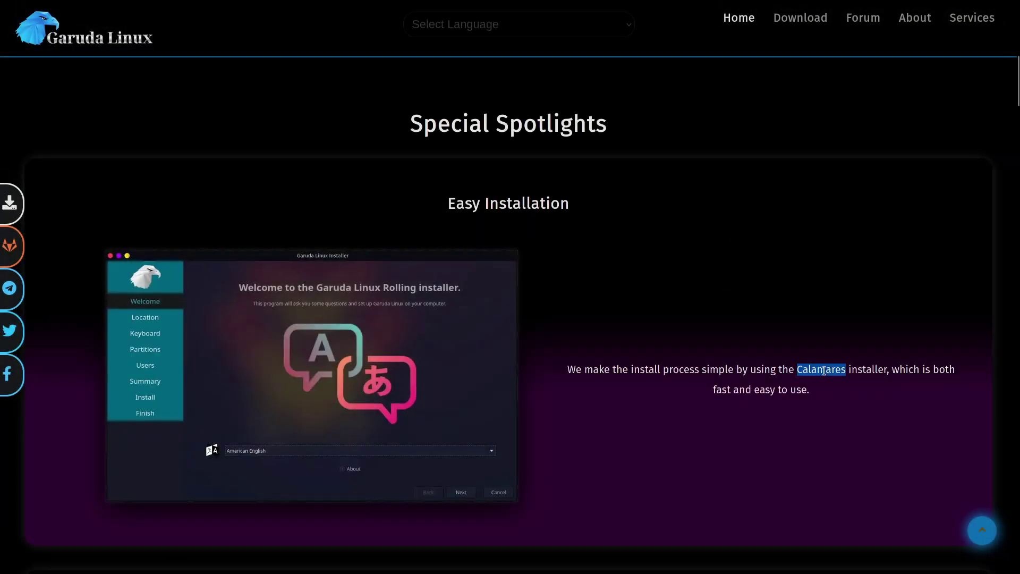
{"action": "left_click", "coordinate": [1010, 432]}
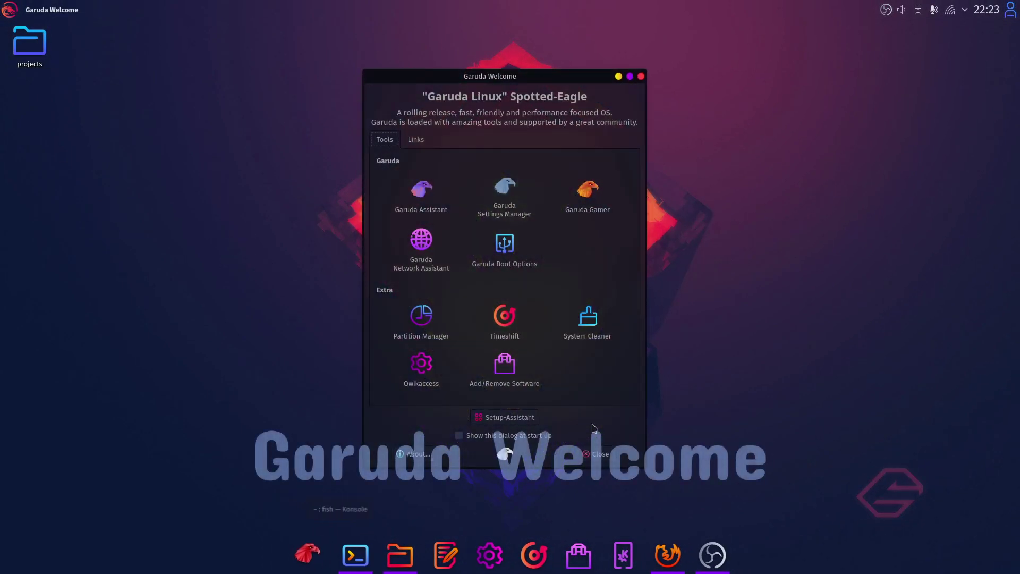
Step: Move the Garuda Welcome window slightly to the right
{"action": "left_click_drag", "start_coordinate": [500, 88], "coordinate": [518, 89]}
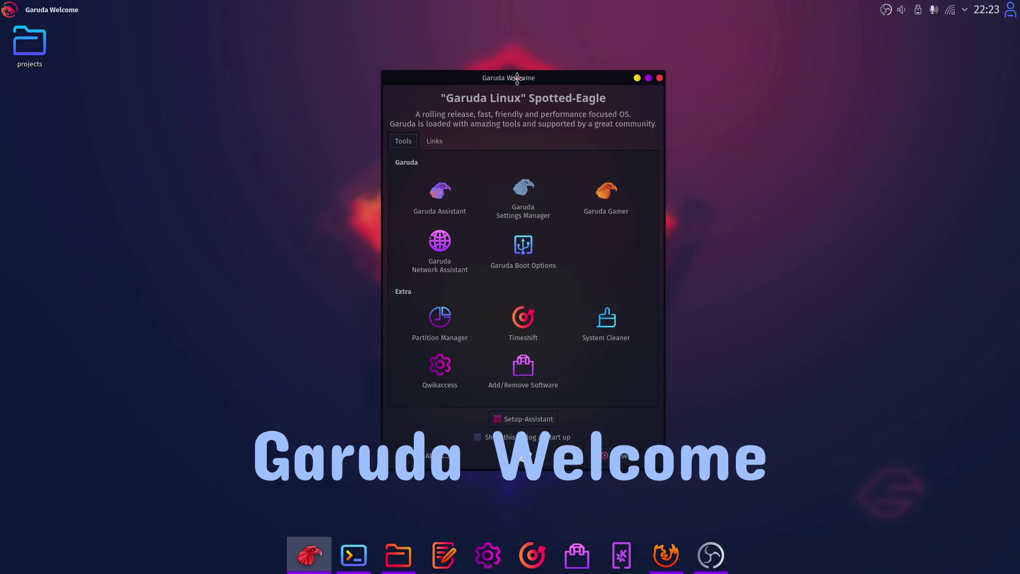
Step: Launch Garuda Gamer and scroll through its Launchers, WINE and Tools package lists
{"action": "left_click", "coordinate": [528, 204]}
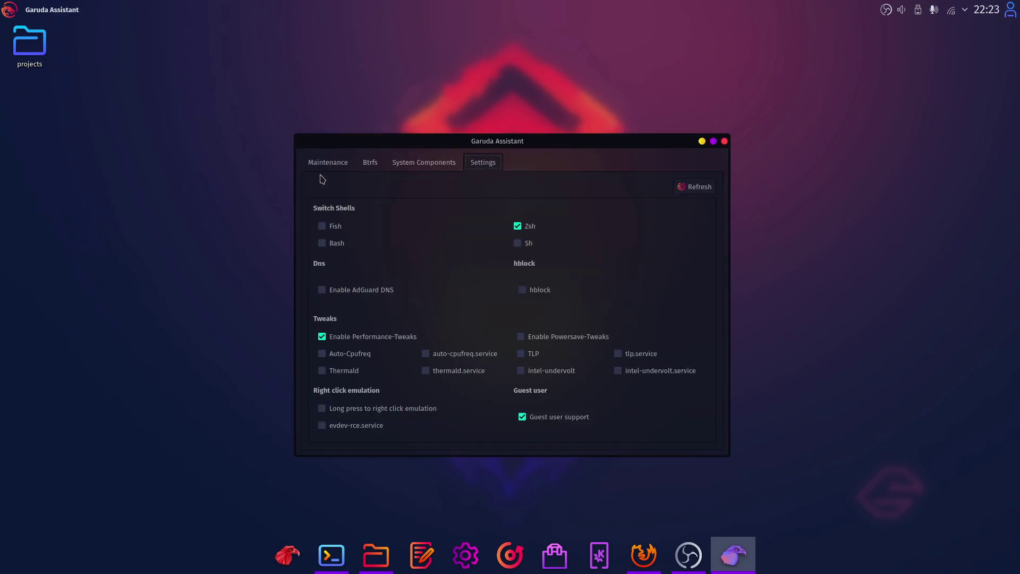
{"action": "left_click", "coordinate": [321, 163]}
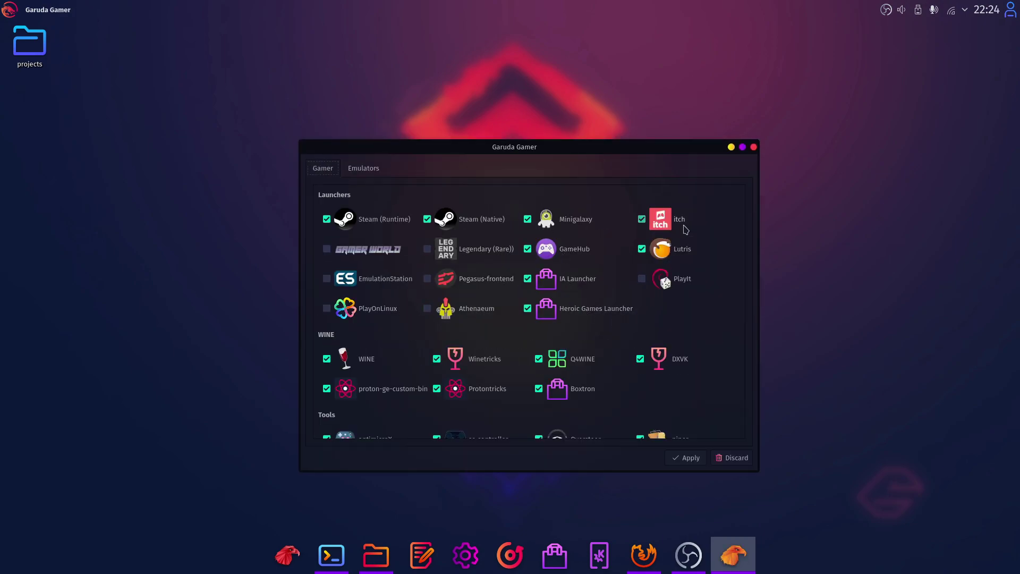
{"action": "scroll", "coordinate": [693, 255], "scroll_direction": "down", "scroll_amount": 1}
{"action": "scroll", "coordinate": [695, 266], "scroll_direction": "down", "scroll_amount": 1}
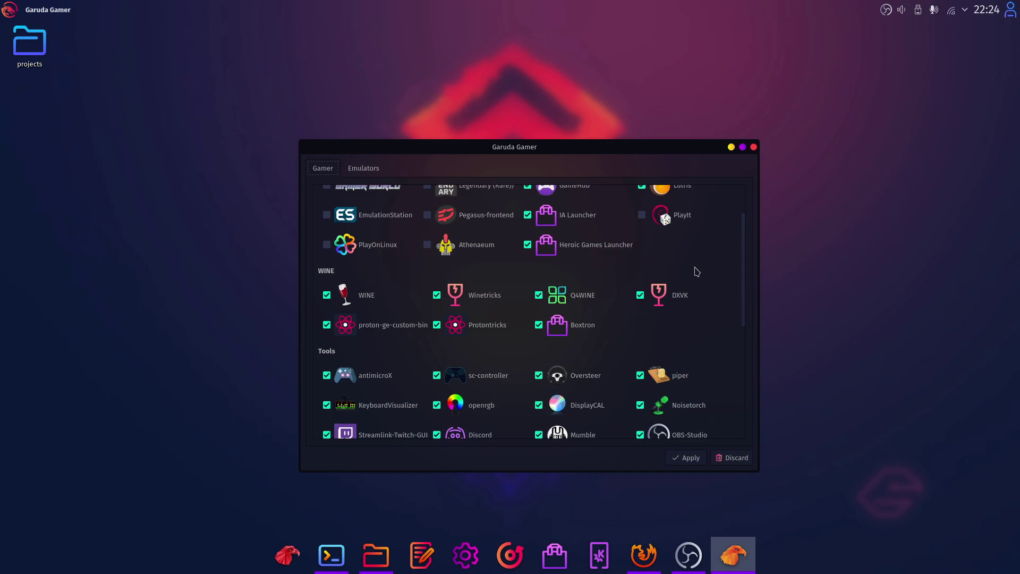
{"action": "scroll", "coordinate": [692, 281], "scroll_direction": "down", "scroll_amount": 1}
{"action": "scroll", "coordinate": [691, 286], "scroll_direction": "down", "scroll_amount": 2}
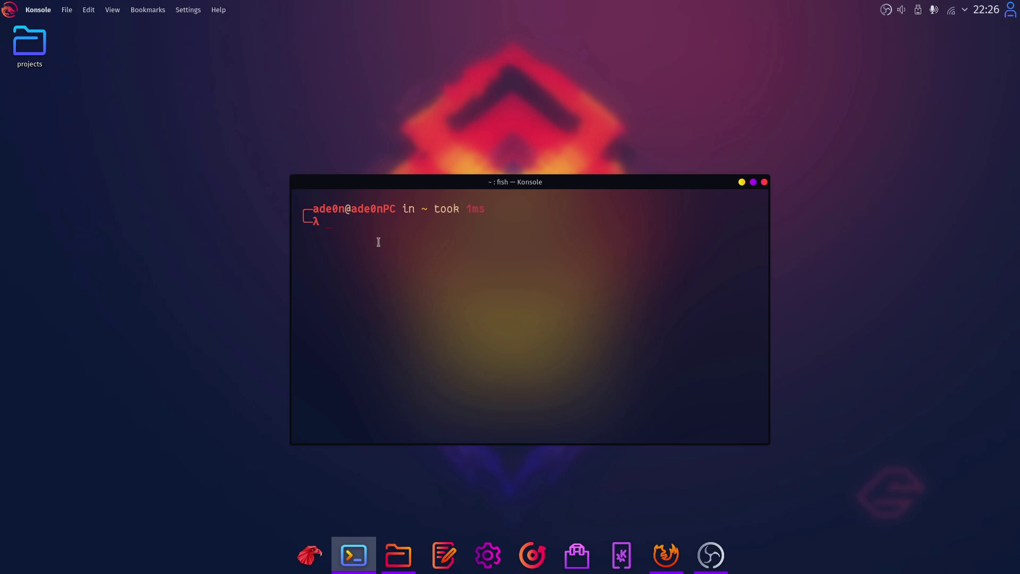
Step: Show 'paru pamac' at the fish prompt, clear it, then start typing 'pama'
{"action": "type", "text": "paru pamac"}
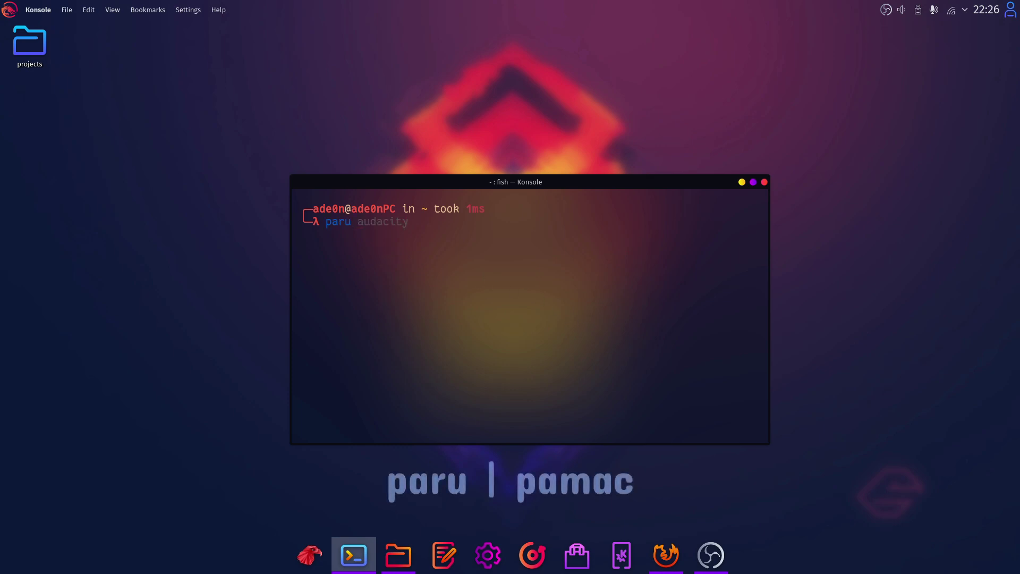
{"action": "key", "text": "BackSpace"}
{"action": "key", "text": "BackSpace"}
{"action": "key", "text": "BackSpace"}
{"action": "key", "text": "BackSpace"}
{"action": "key", "text": "BackSpace"}
{"action": "key", "text": "BackSpace"}
{"action": "key", "text": "BackSpace"}
{"action": "key", "text": "BackSpace"}
{"action": "key", "text": "BackSpace"}
{"action": "key", "text": "BackSpace"}
{"action": "type", "text": "pama"}
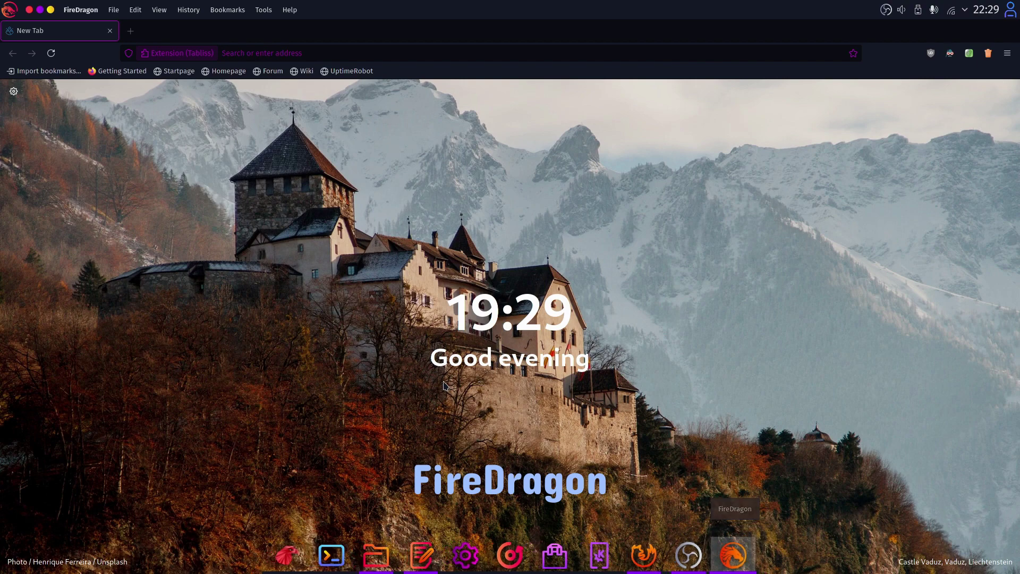
Step: Launch the Kate text editor from the dock
{"action": "left_click", "coordinate": [423, 555]}
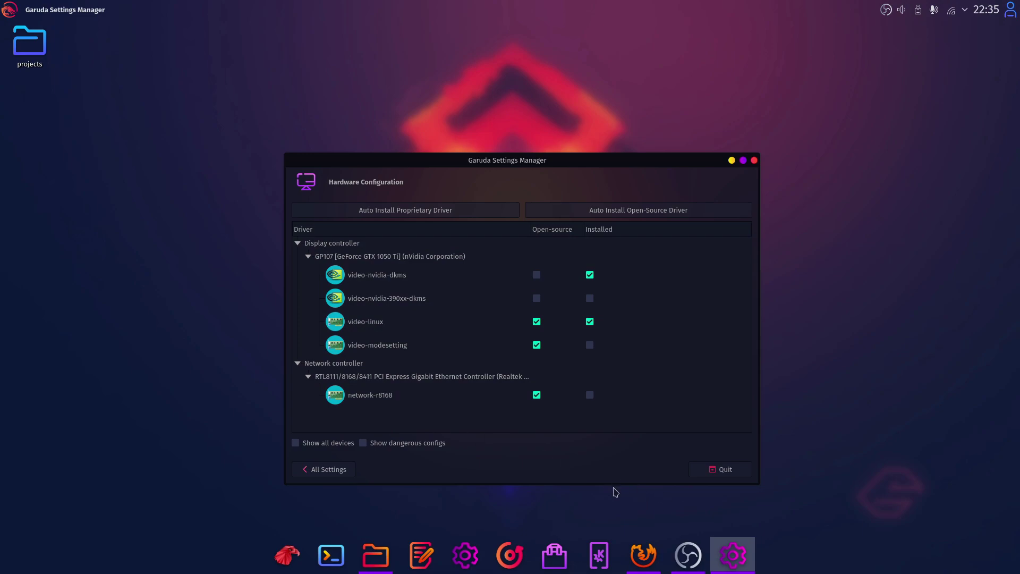
Step: Quit Garuda Settings Manager with Alt+F4
{"action": "key", "text": "alt+F4"}
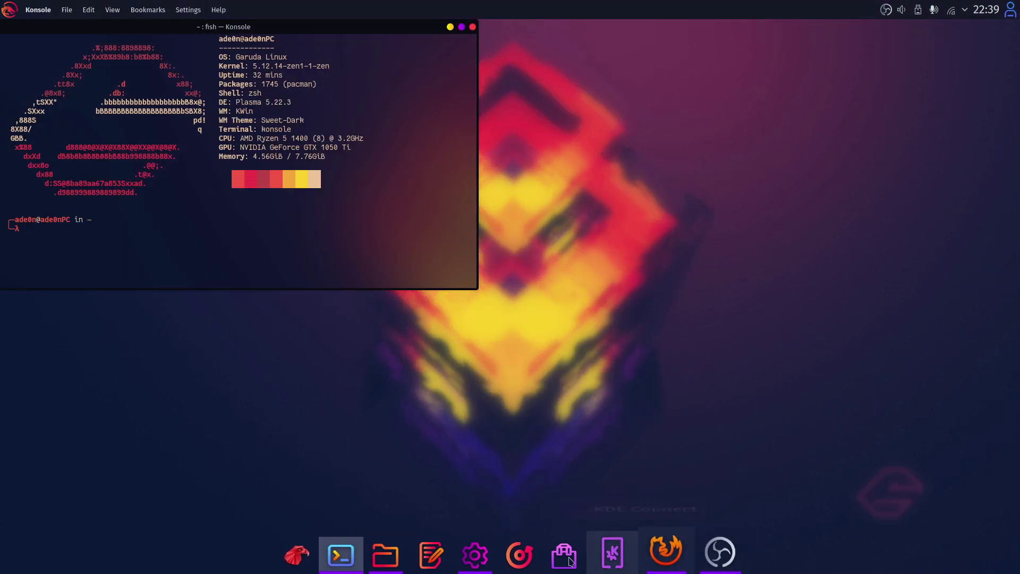
Step: Move the Konsole system-info window toward the screen centre
{"action": "left_click_drag", "start_coordinate": [355, 41], "coordinate": [638, 178]}
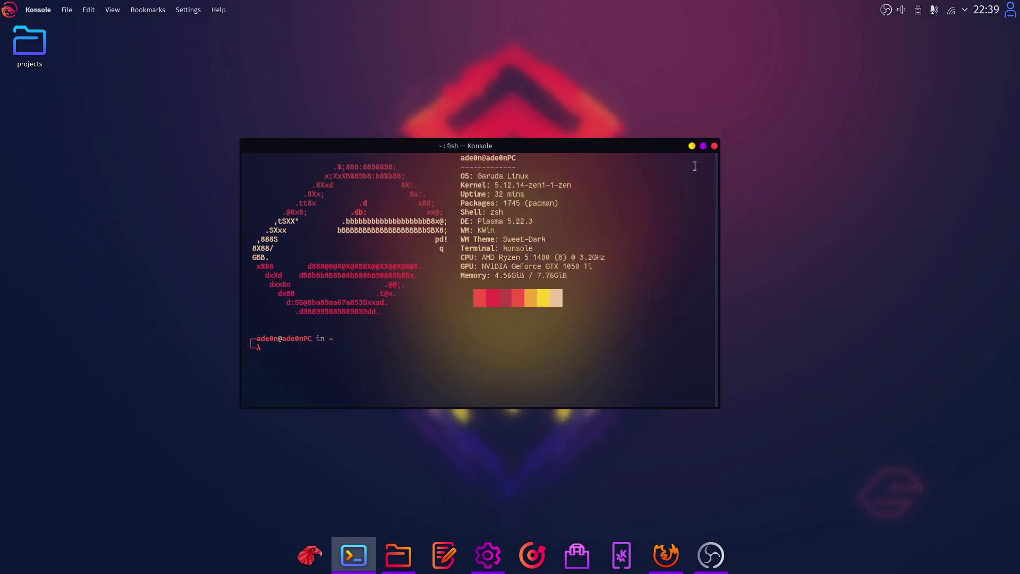
Step: Bring up KDE's Desktop Effects settings from the dock
{"action": "left_click", "coordinate": [488, 555]}
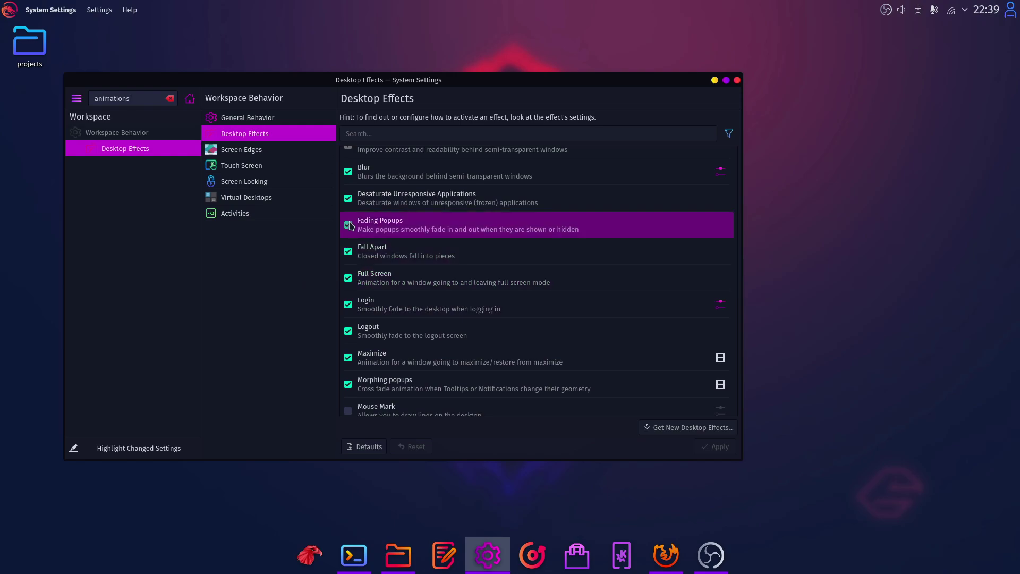
{"action": "scroll", "coordinate": [350, 252], "scroll_direction": "up", "scroll_amount": 1}
{"action": "scroll", "coordinate": [357, 279], "scroll_direction": "down", "scroll_amount": 3}
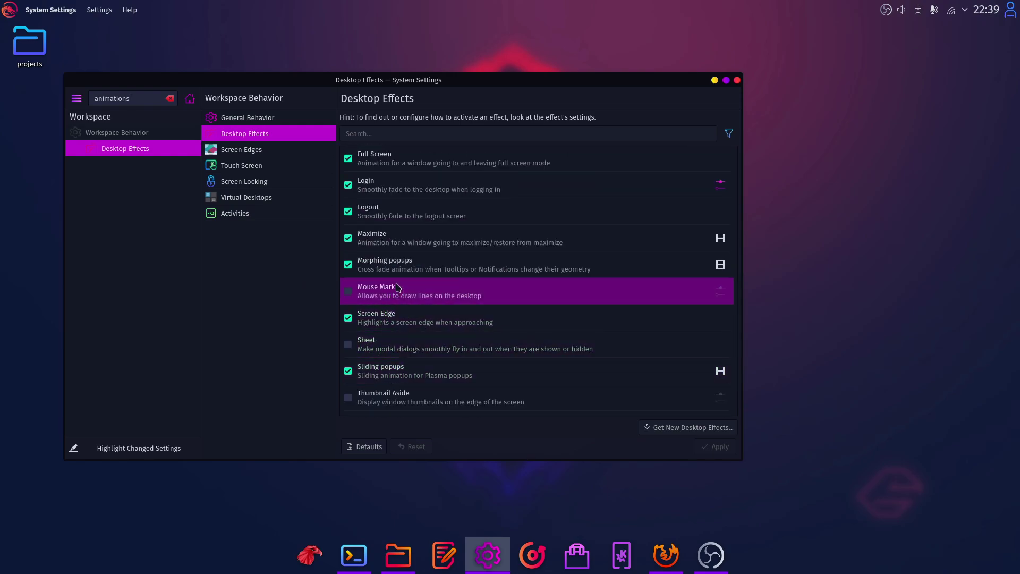
{"action": "scroll", "coordinate": [398, 290], "scroll_direction": "up", "scroll_amount": 1}
{"action": "scroll", "coordinate": [403, 297], "scroll_direction": "down", "scroll_amount": 2}
{"action": "scroll", "coordinate": [413, 304], "scroll_direction": "down", "scroll_amount": 1}
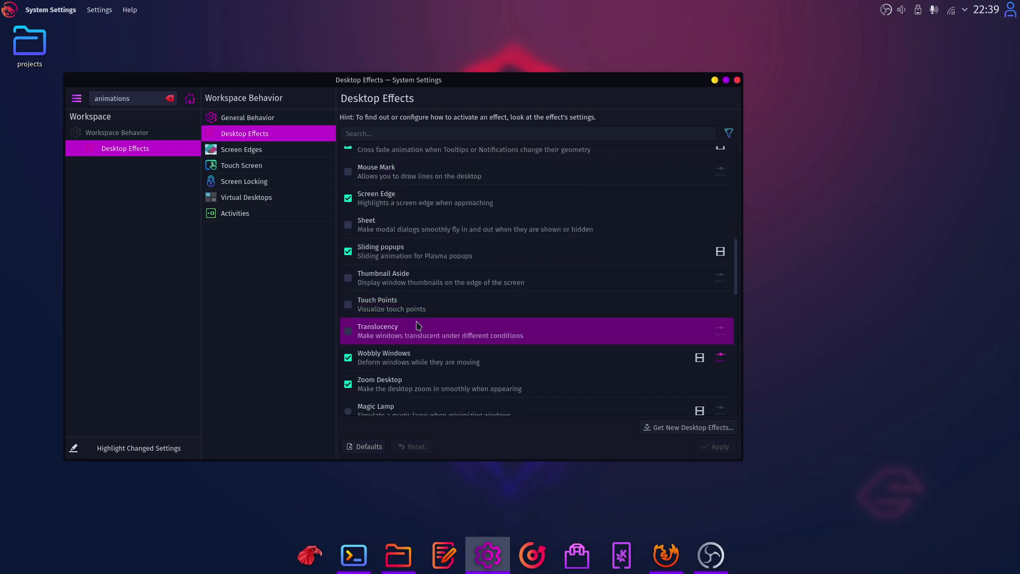